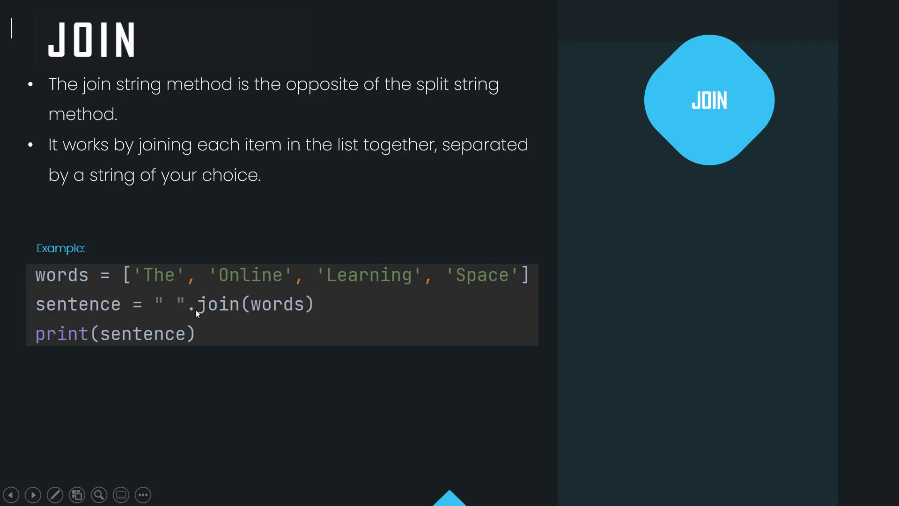
# Reveal 'The Online Learning Space' result of the join example, then advance to the Separators slide
pyautogui.click(214, 345)
pyautogui.click(255, 366)
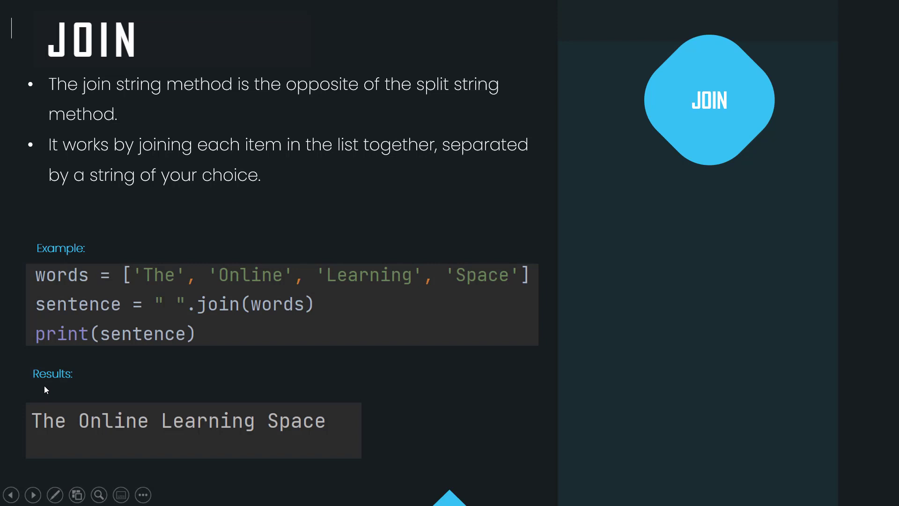
pyautogui.click(554, 381)
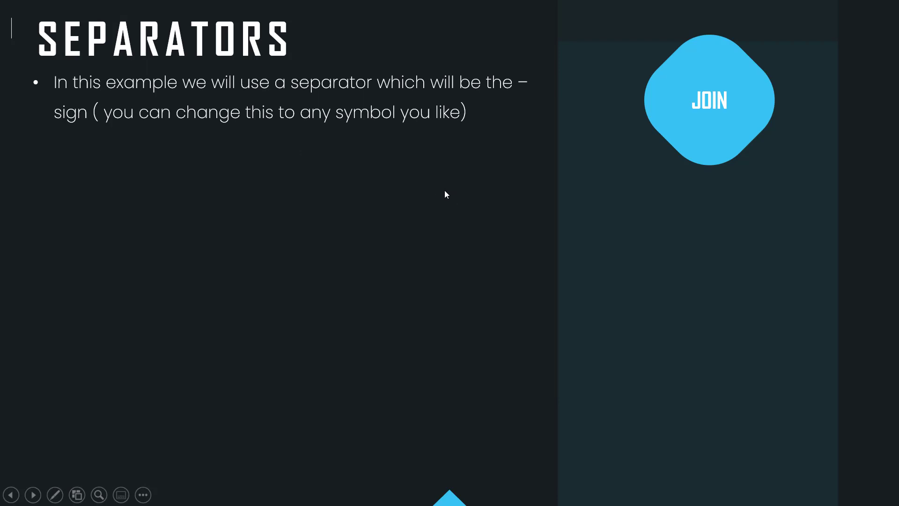
# Play the separator code builds and spotlights to the dash-separated result, then advance to the colours slide
pyautogui.click(444, 191)
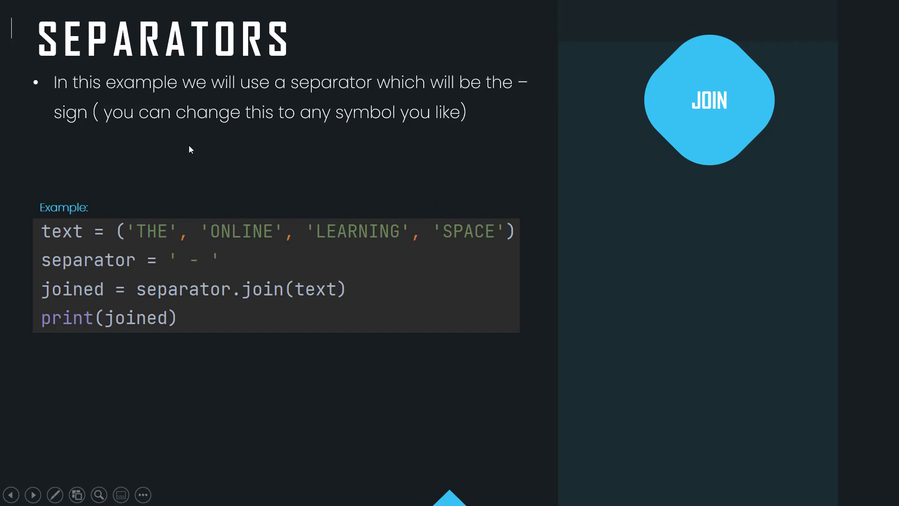
pyautogui.click(63, 237)
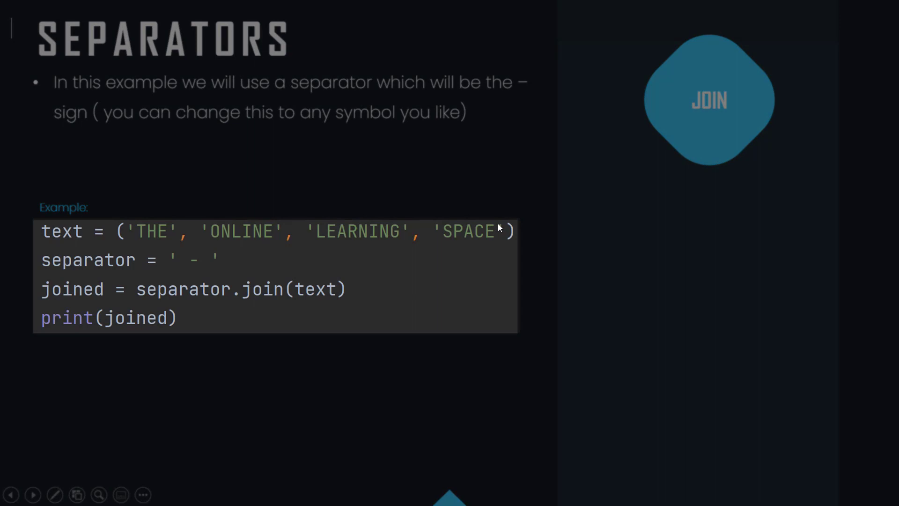
pyautogui.click(482, 156)
pyautogui.click(481, 152)
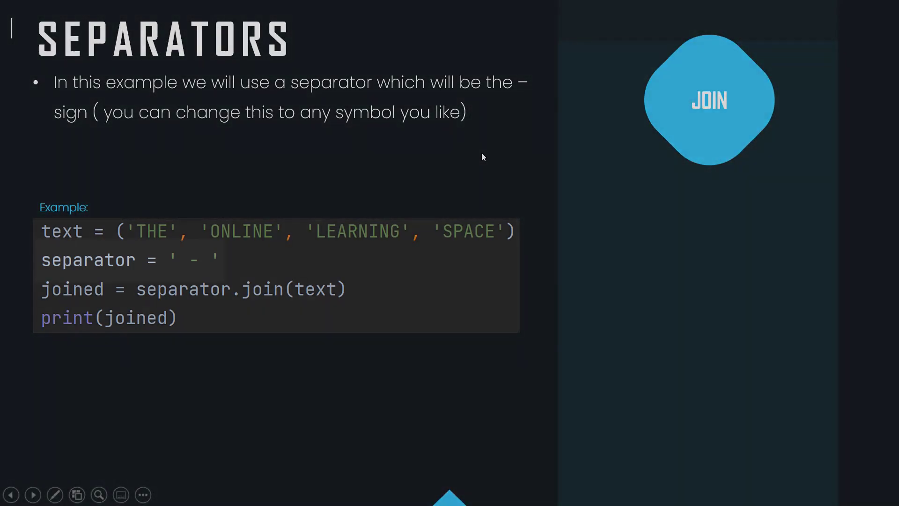
pyautogui.click(471, 155)
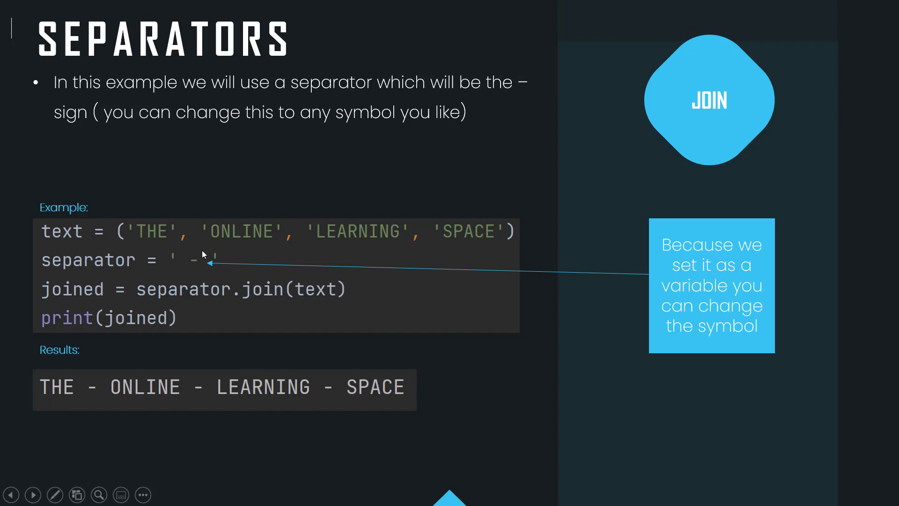
pyautogui.click(363, 166)
# Step through the colours code, spotlights and callout to the Red,Blue,Black result, then advance
pyautogui.click(361, 195)
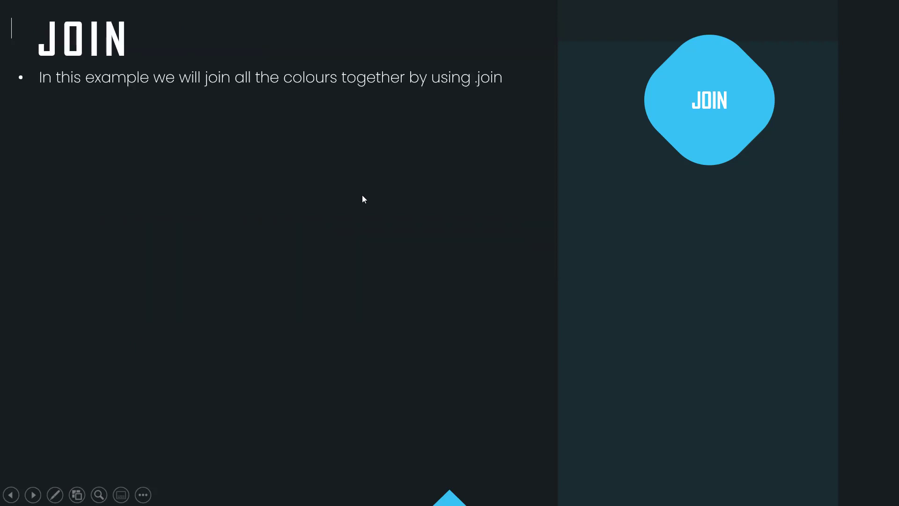
pyautogui.click(363, 189)
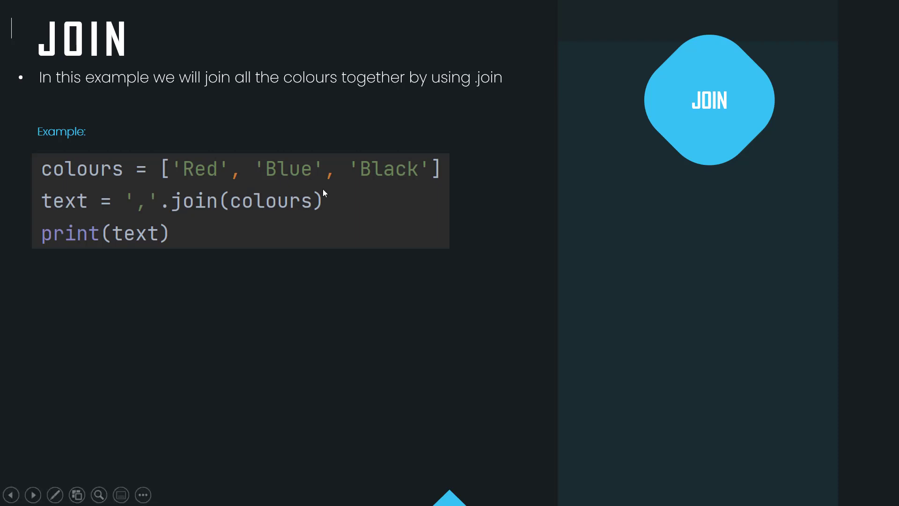
pyautogui.click(192, 163)
pyautogui.click(527, 115)
pyautogui.click(132, 192)
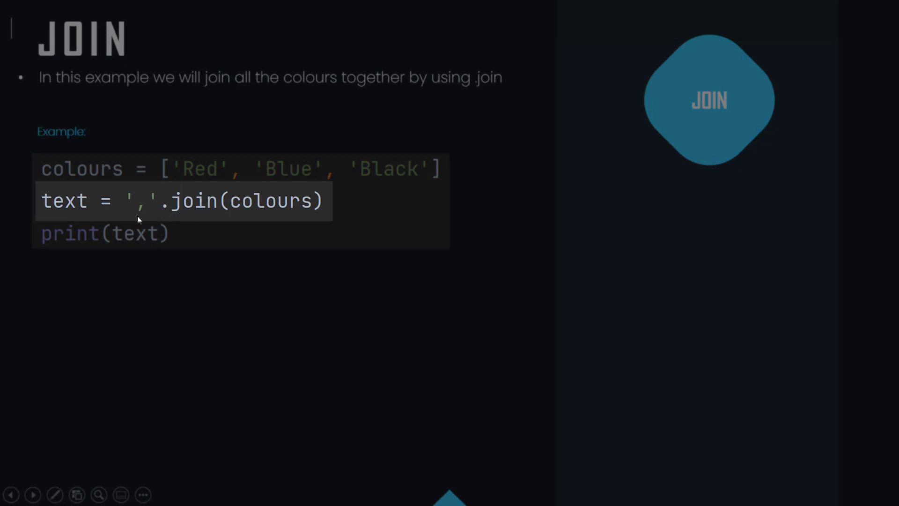
pyautogui.click(293, 252)
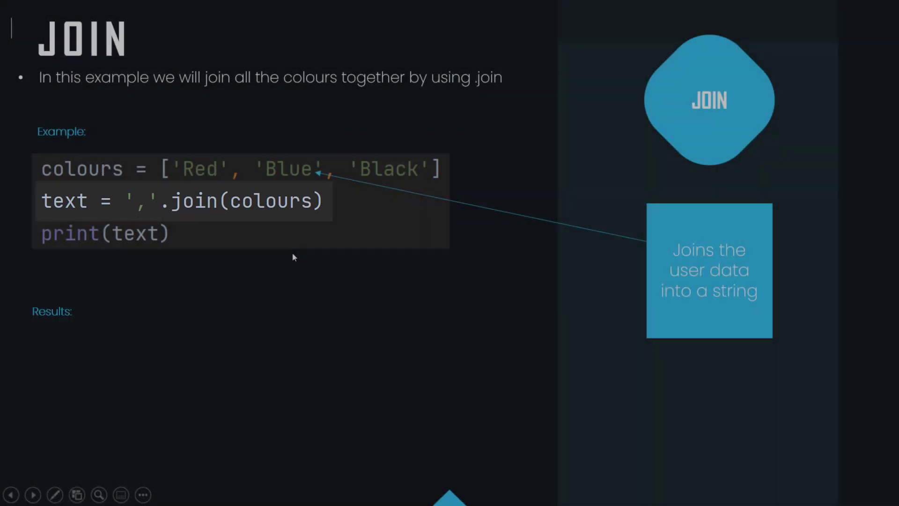
pyautogui.click(292, 253)
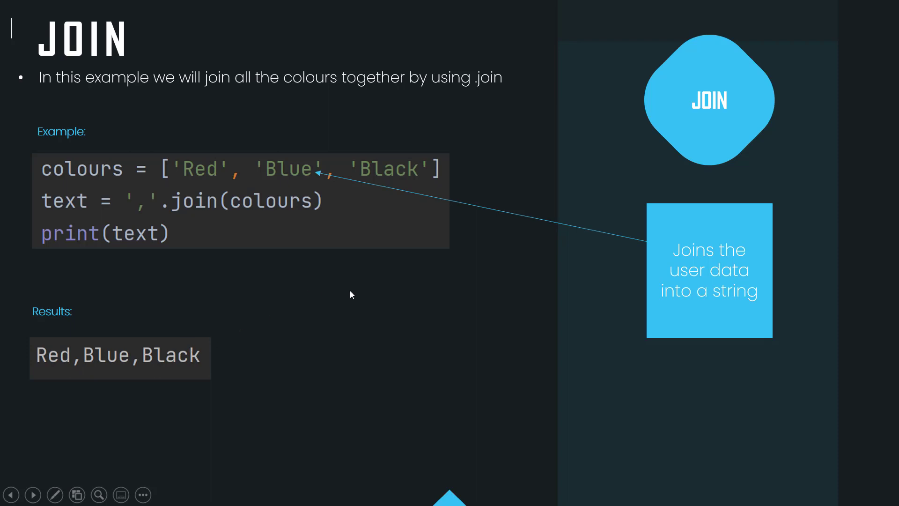
pyautogui.click(392, 289)
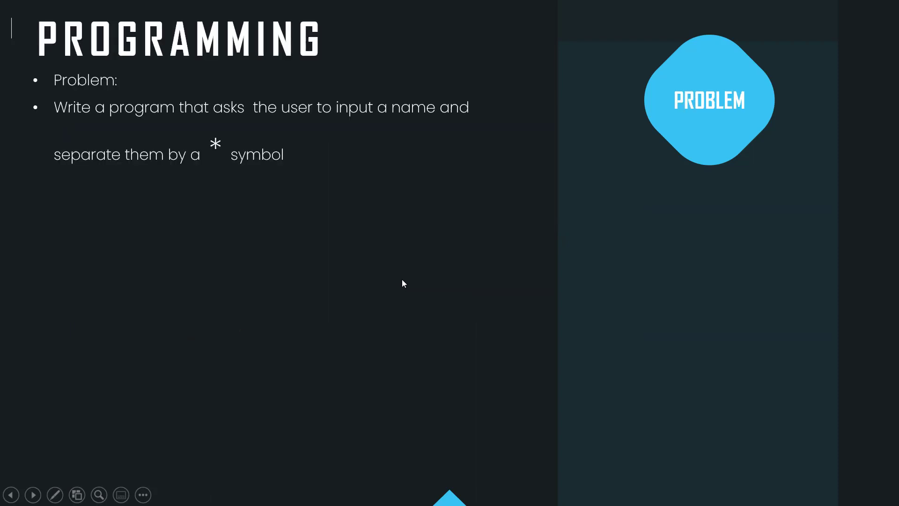
# Play the Example animation showing David printed as * D * a * v * i * d
pyautogui.click(402, 279)
pyautogui.click(388, 266)
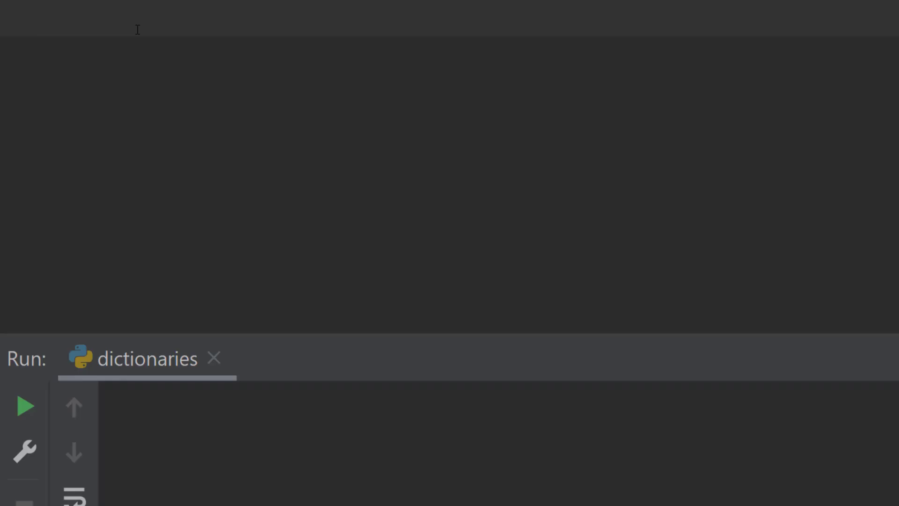
pyautogui.write('name')
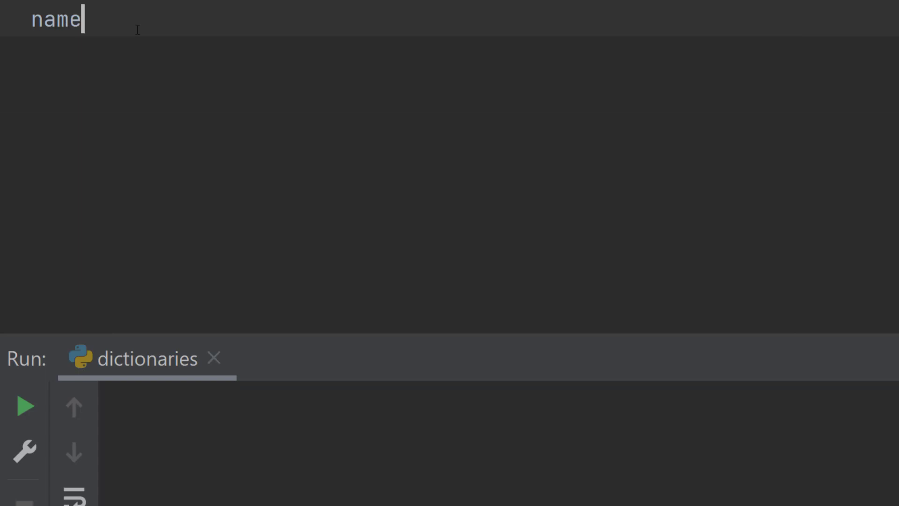
pyautogui.write(' = ')
pyautogui.write('input')
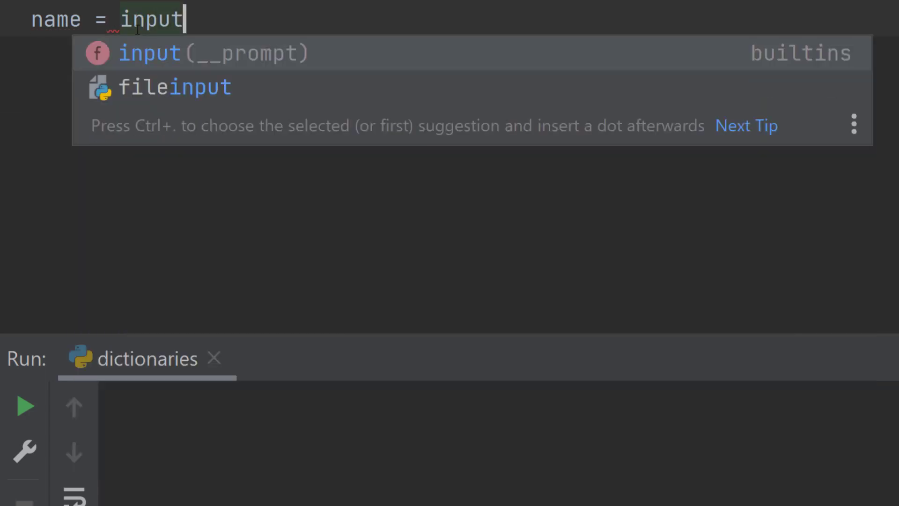
pyautogui.write('("')
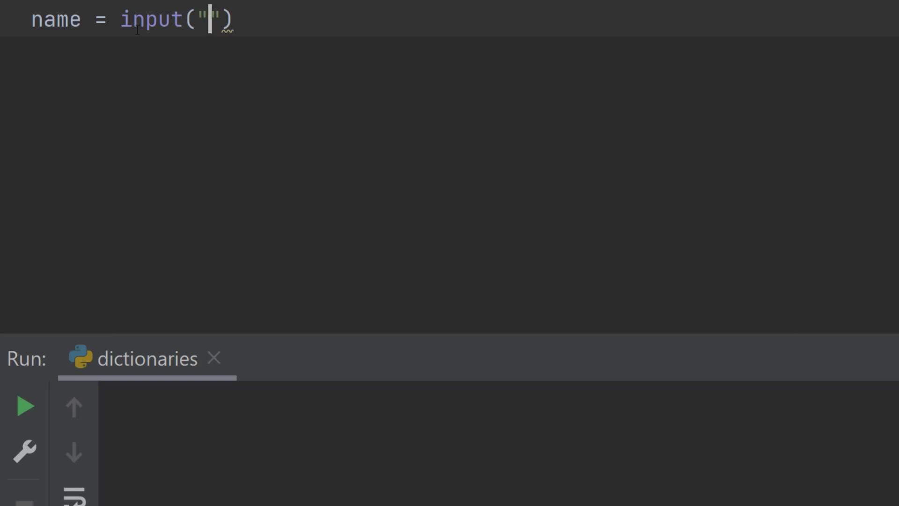
pyautogui.write('ple')
# Write name = input("Please enter a name: ") and separator = " * " as the first two lines
pyautogui.press('BackSpace')
pyautogui.press('BackSpace')
pyautogui.press('BackSpace')
pyautogui.write('Please ')
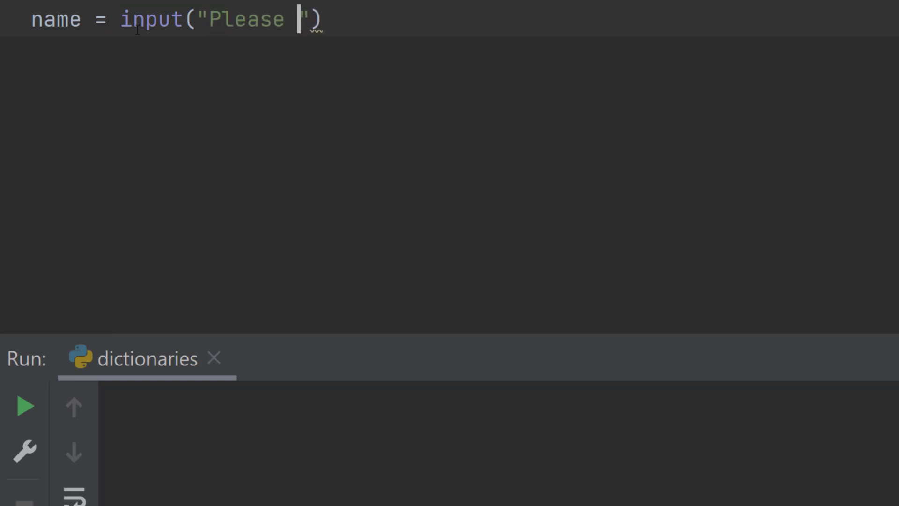
pyautogui.write('enter a n')
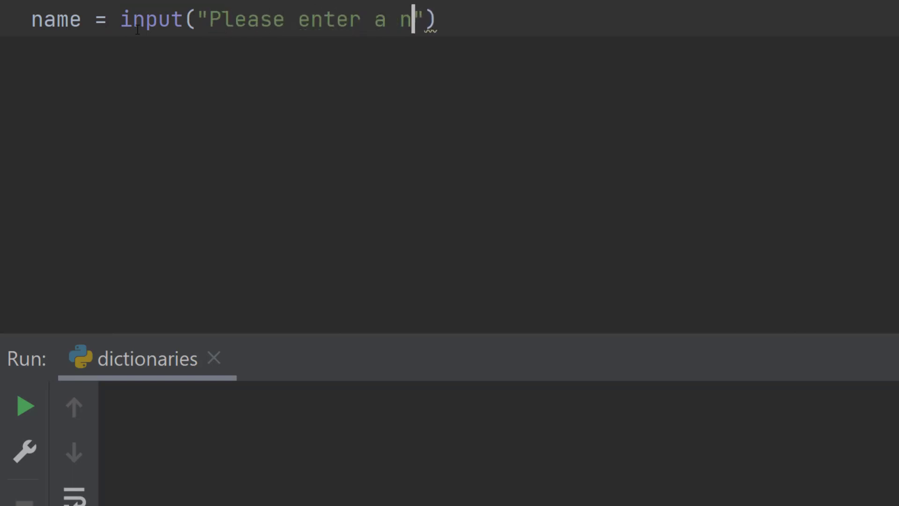
pyautogui.write('ame:')
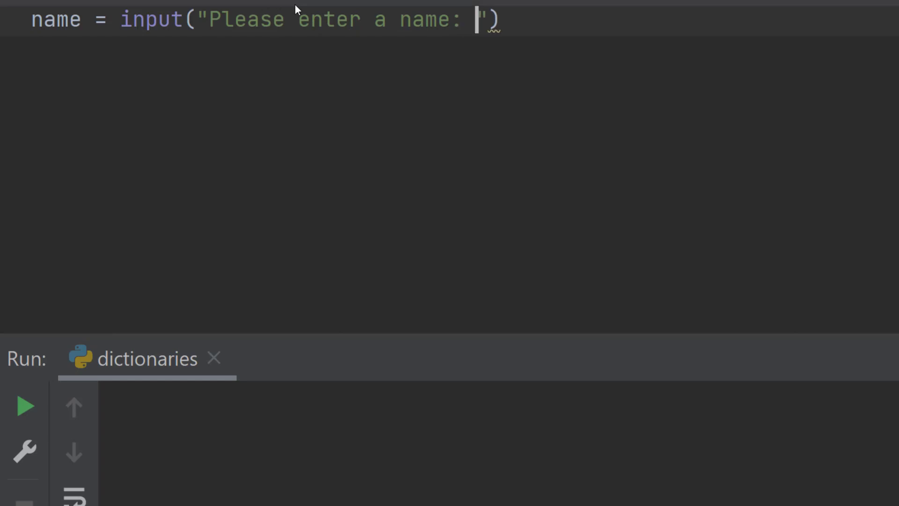
pyautogui.press('End')
pyautogui.press('Return')
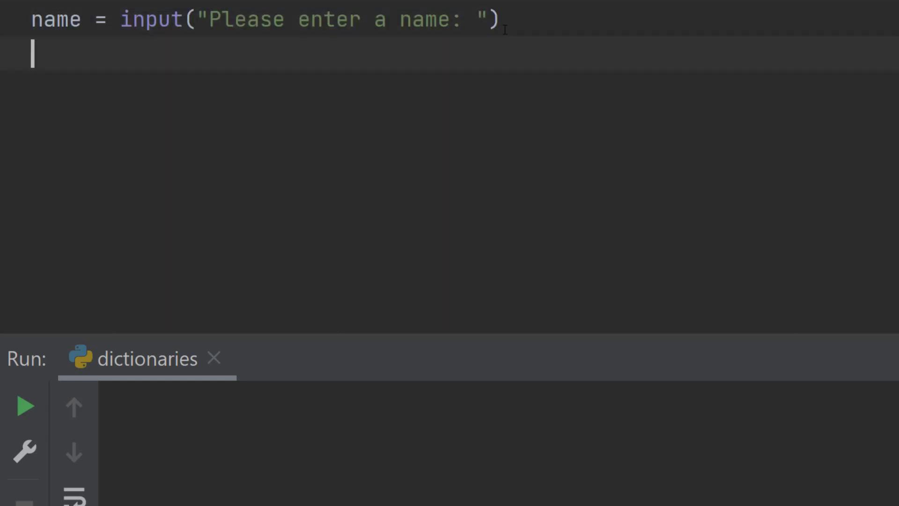
pyautogui.write('sep')
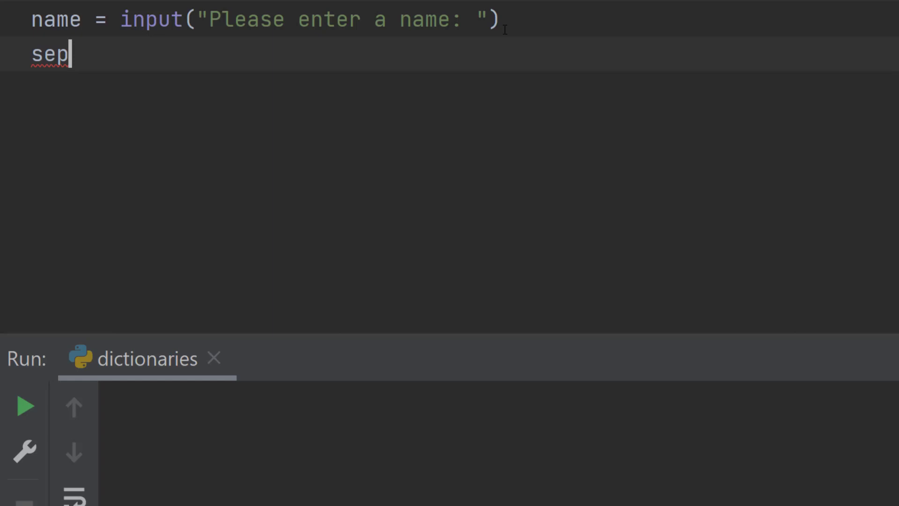
pyautogui.write('arato')
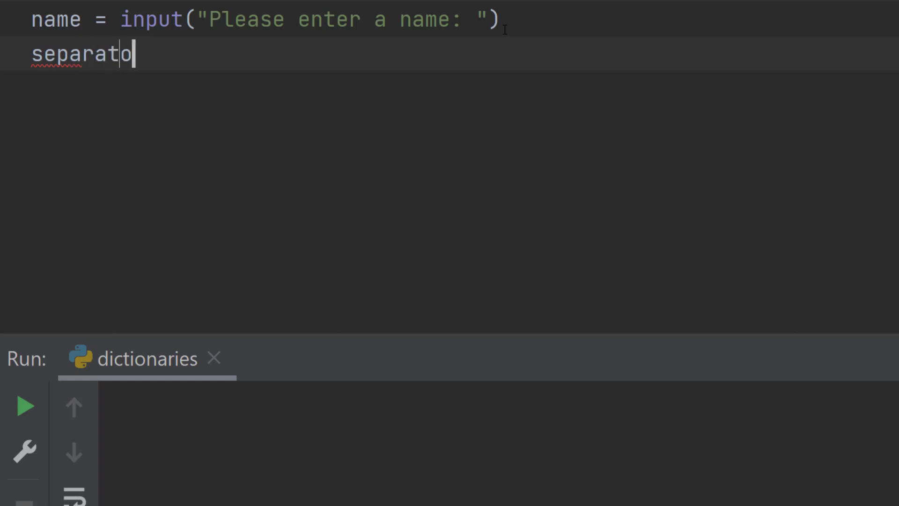
pyautogui.write('r = ')
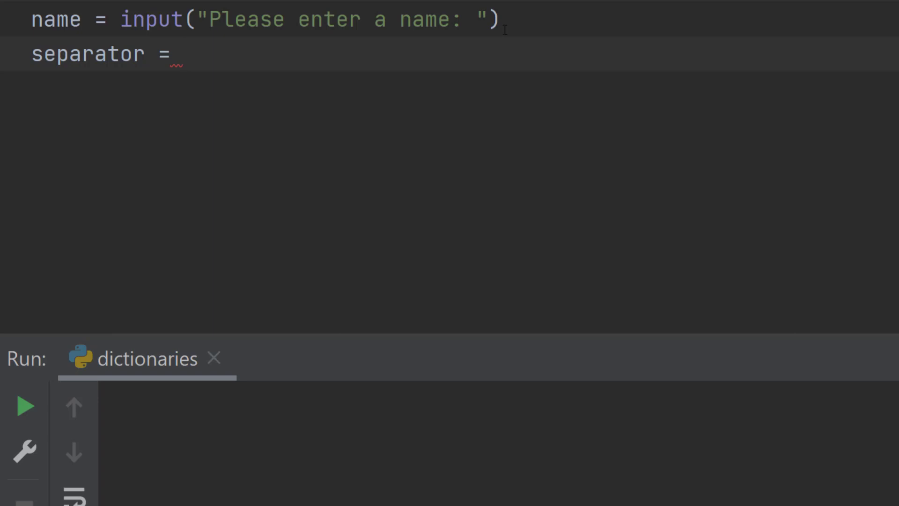
pyautogui.write('" ')
pyautogui.write('*')
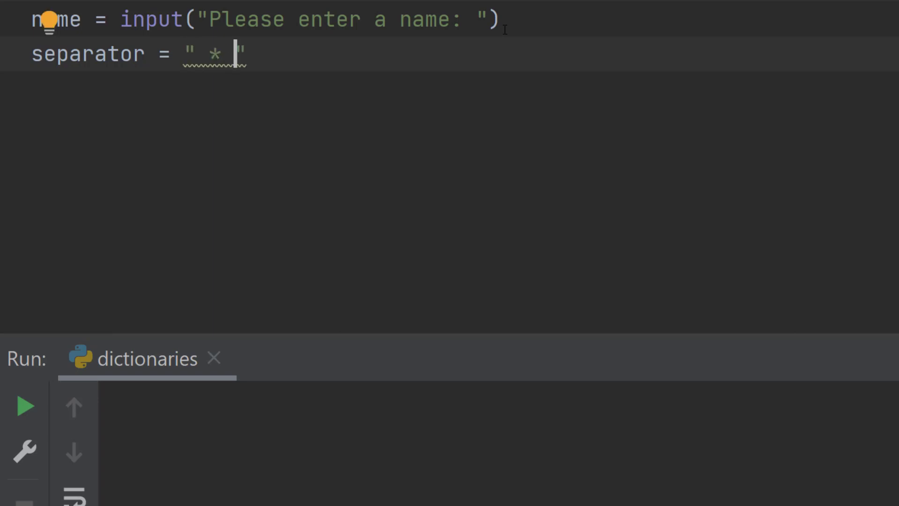
pyautogui.press('End')
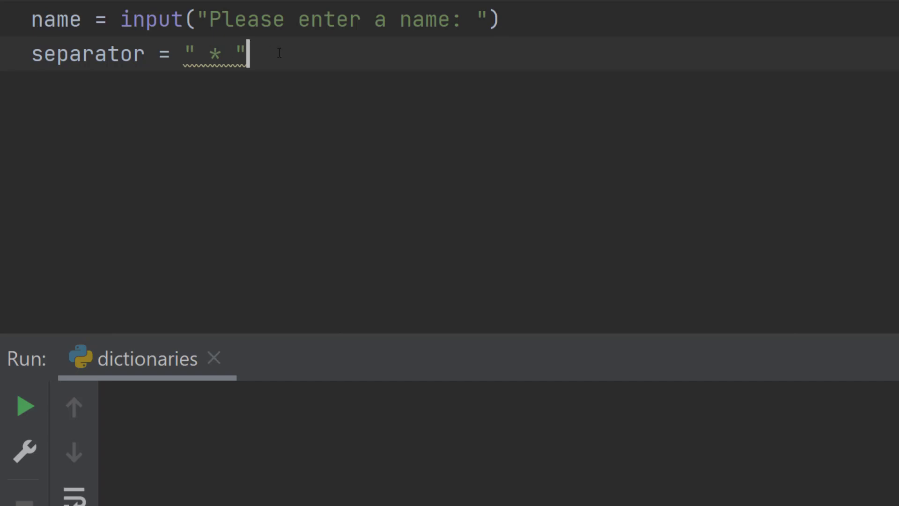
# Write joined = separator.join(name) on line 3 with the help of autocomplete
pyautogui.press('Return')
pyautogui.write('joi e')
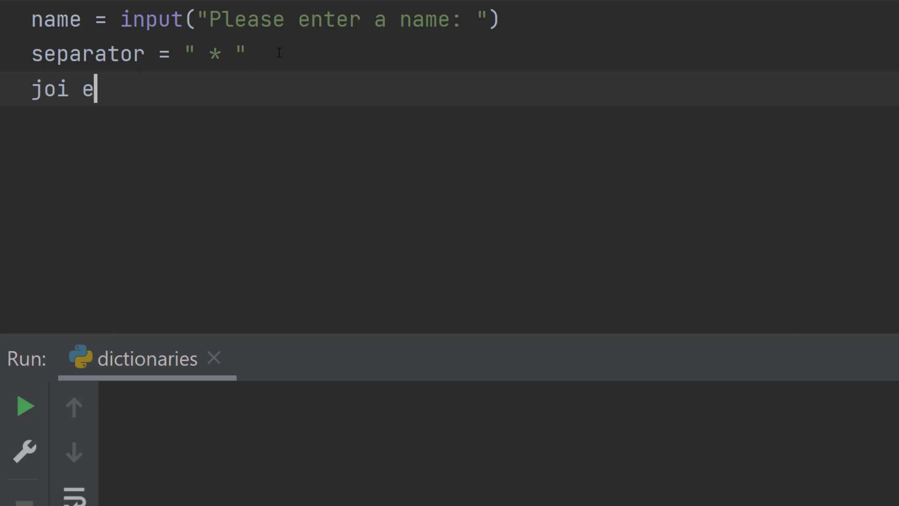
pyautogui.press('BackSpace')
pyautogui.press('BackSpace')
pyautogui.write('ned = ')
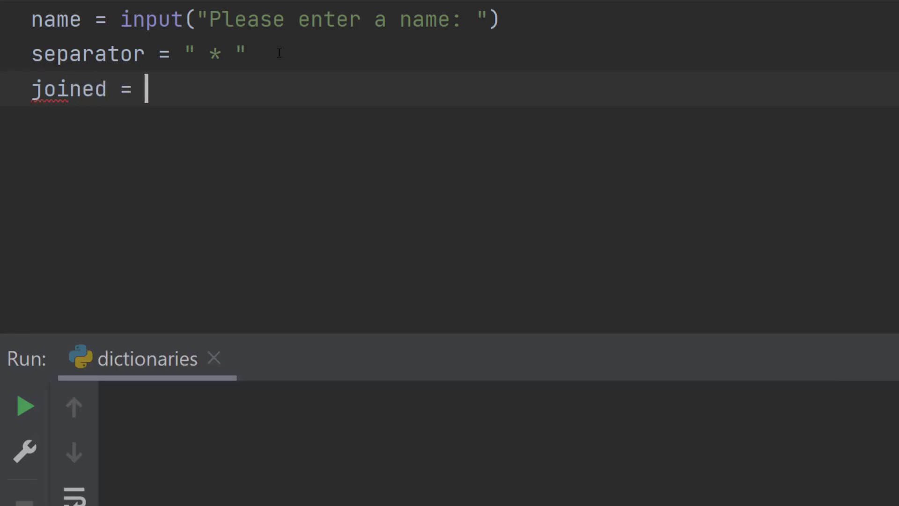
pyautogui.write('sep')
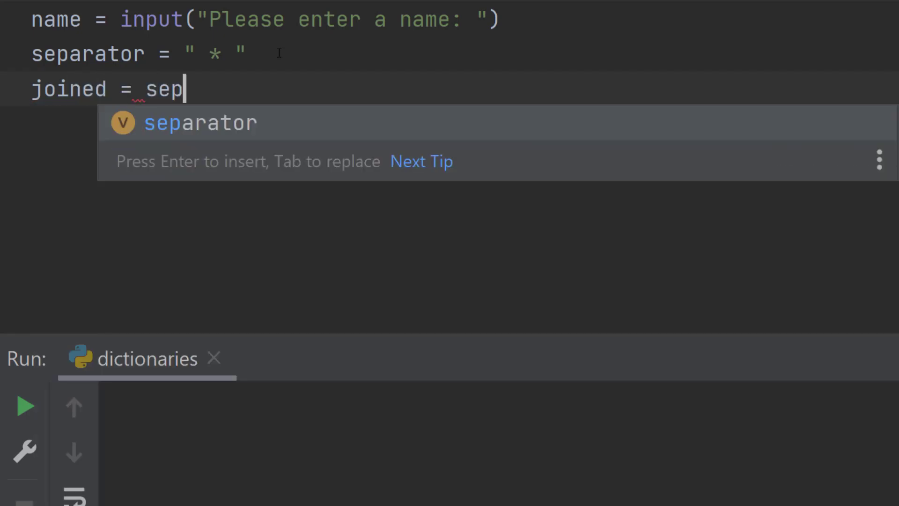
pyautogui.press('Tab')
pyautogui.write('.join')
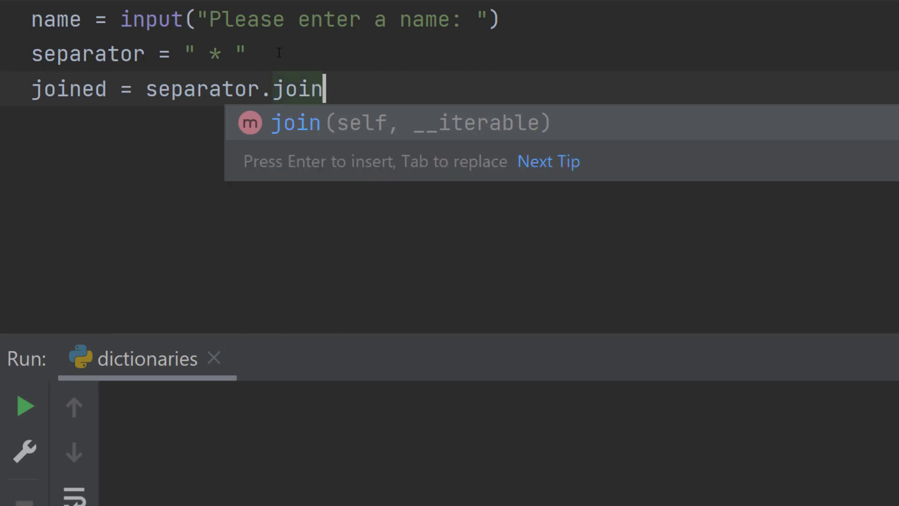
pyautogui.write('(')
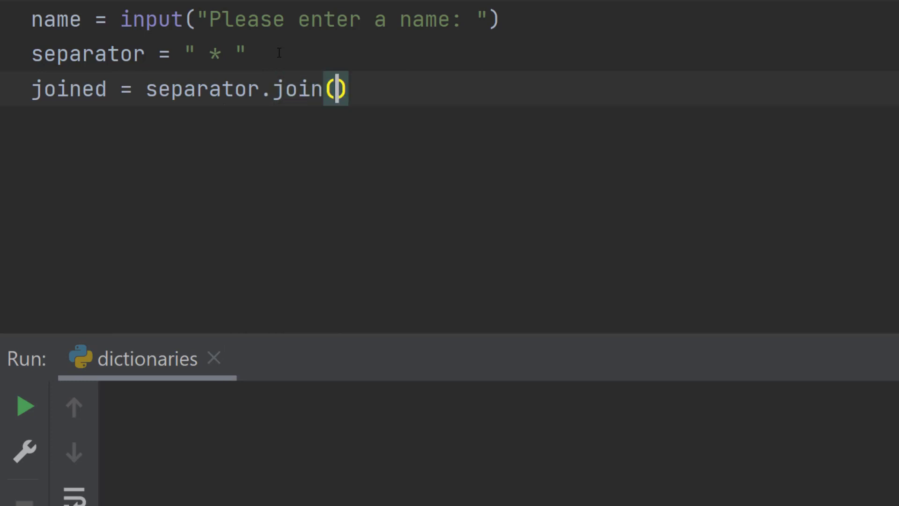
pyautogui.write('name')
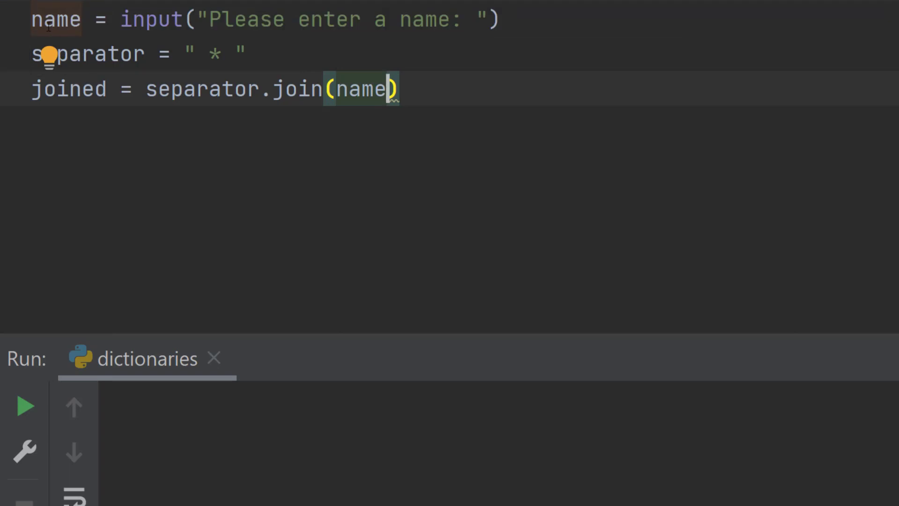
pyautogui.click(441, 93)
# Add print(joined), run 'dictionaries', and enter David to get D * a * v * i * d
pyautogui.press('Return')
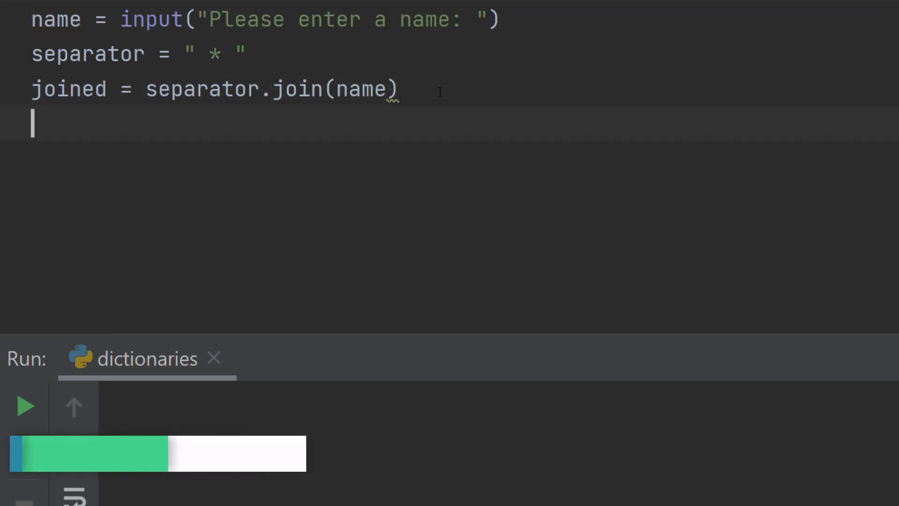
pyautogui.write('print(j')
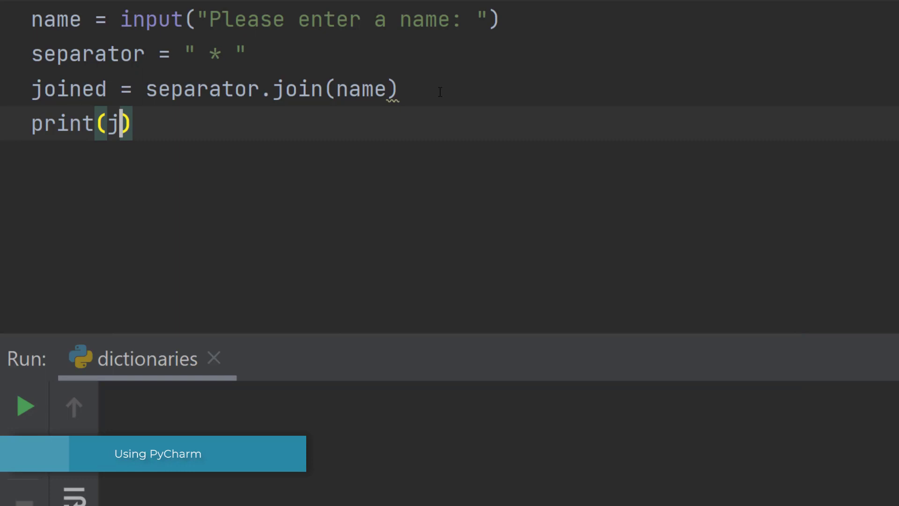
pyautogui.write('oined')
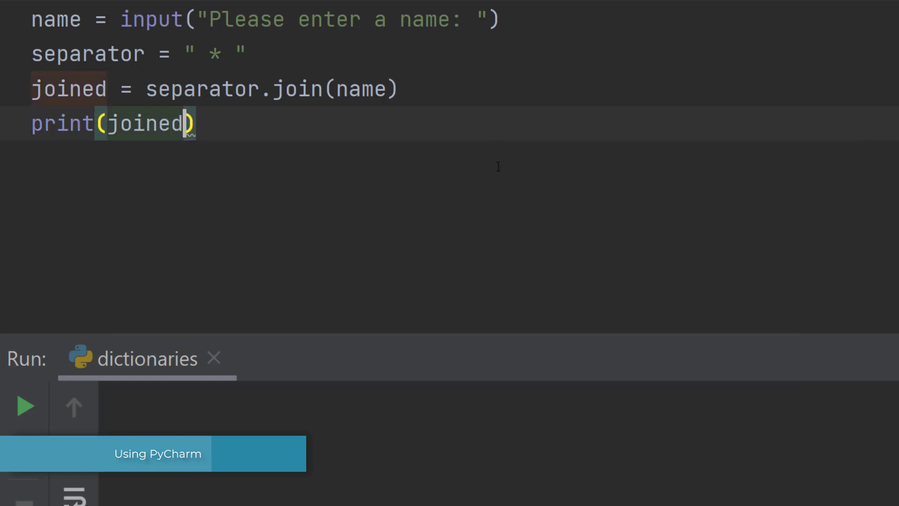
pyautogui.rightClick(495, 23)
pyautogui.click(597, 388)
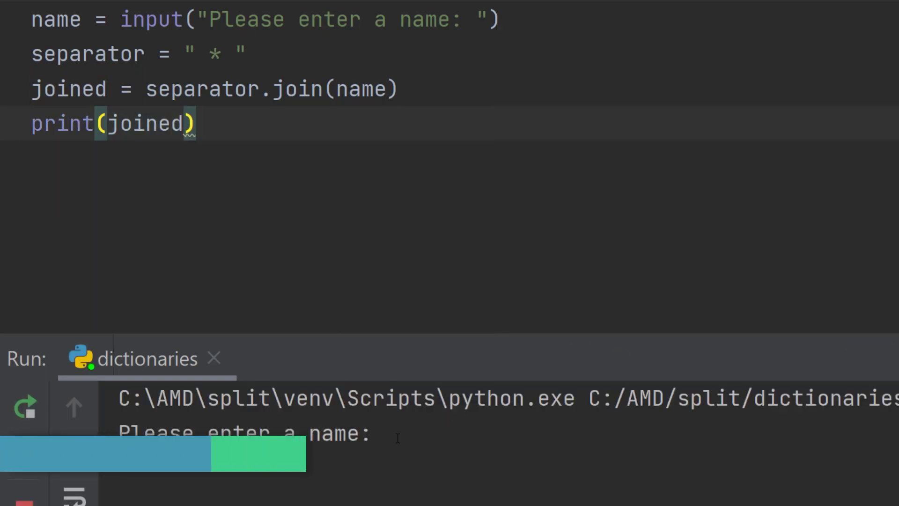
pyautogui.write('D')
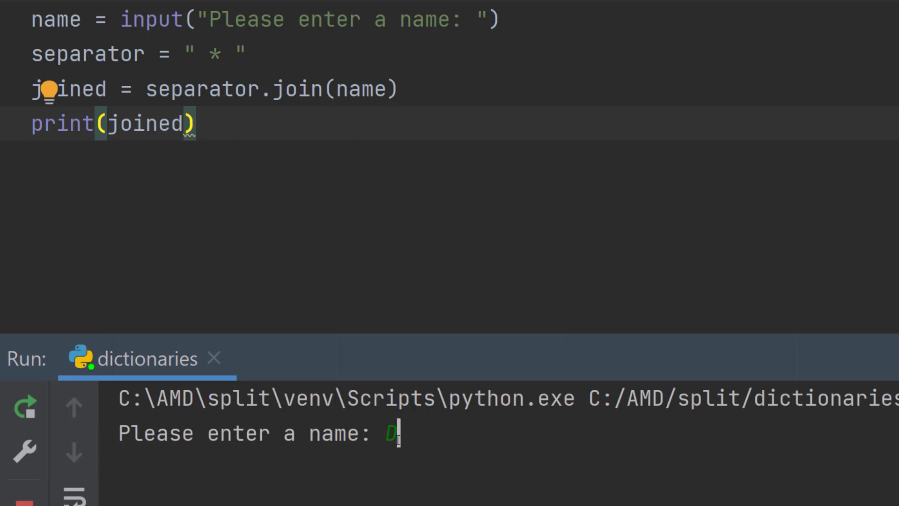
pyautogui.write('avid')
pyautogui.press('Return')
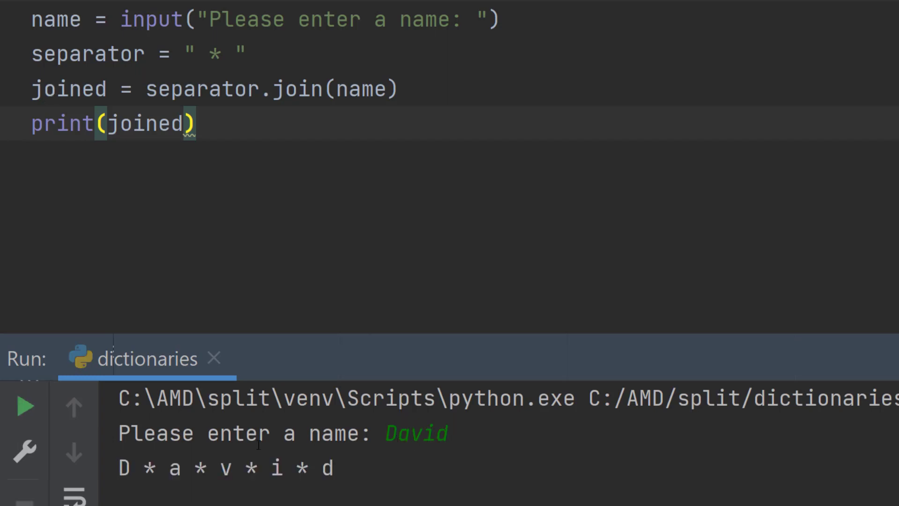